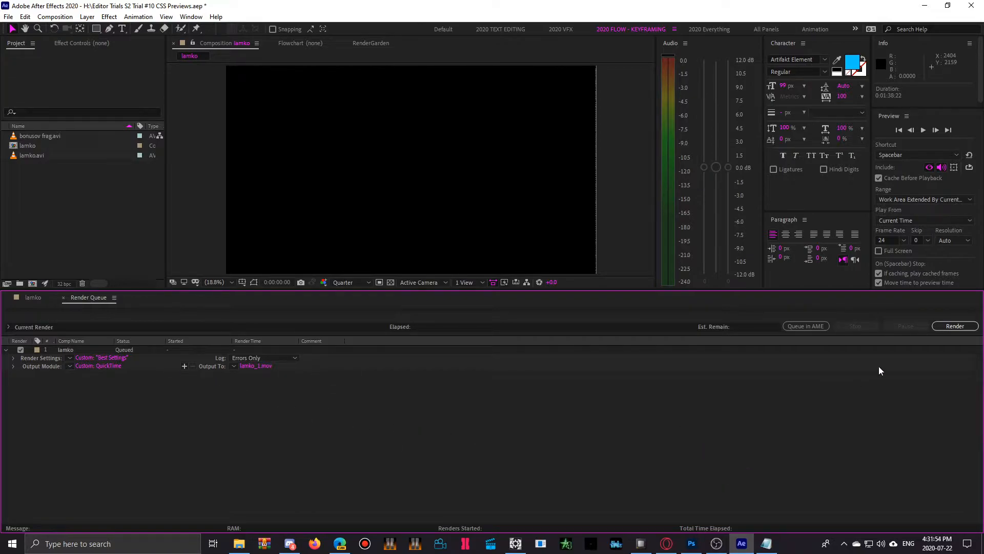
# Start rendering the queued lamko composition and check the CPU load in Open Hardware Monitor
pyautogui.click(939, 326)
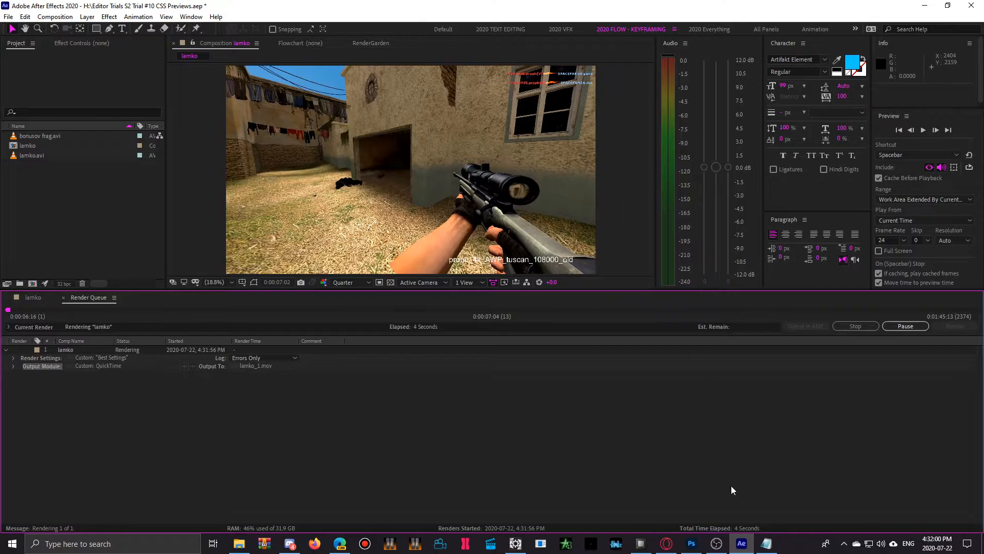
pyautogui.click(641, 547)
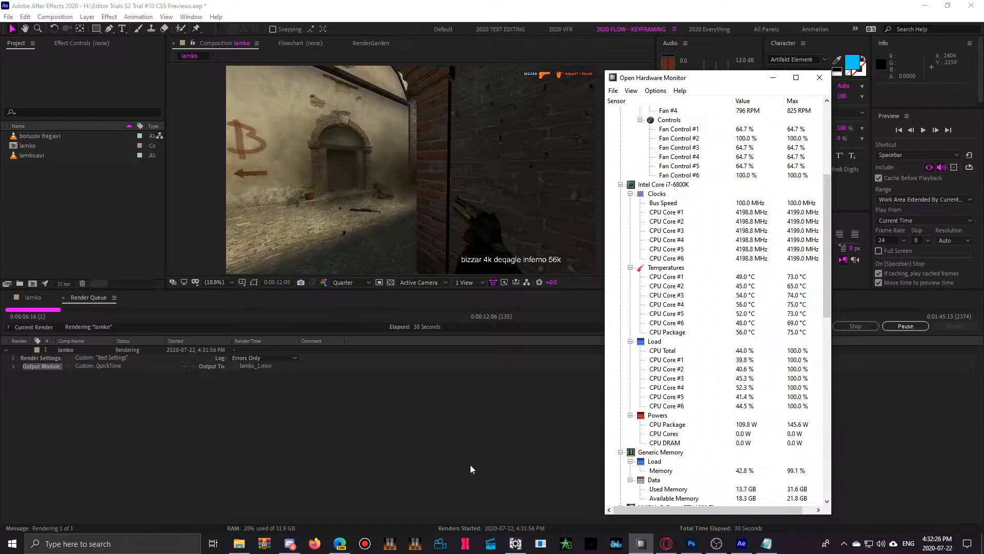
pyautogui.click(515, 482)
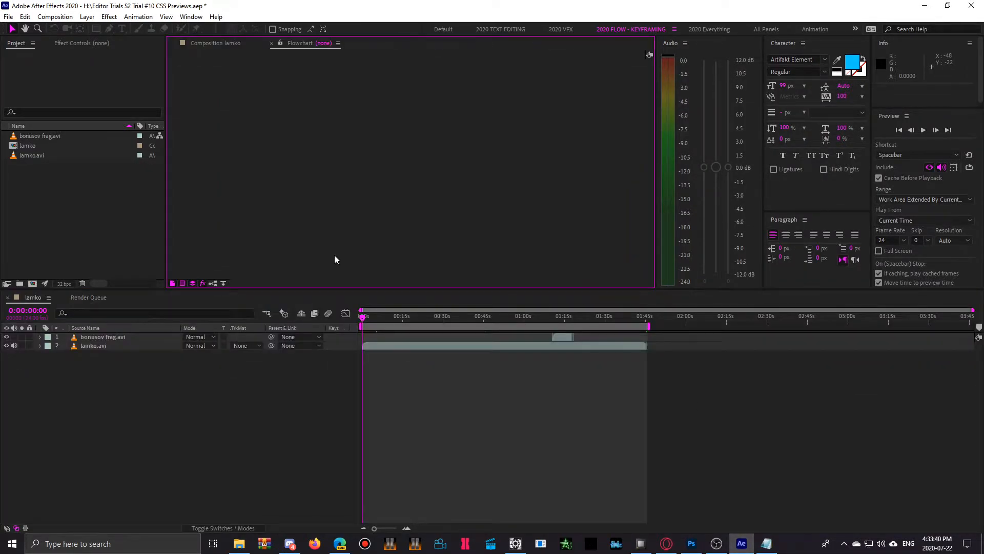
# Open the RenderGarden script and bring up Open Hardware Monitor to check the number of CPU cores
pyautogui.click(192, 17)
pyautogui.click(287, 535)
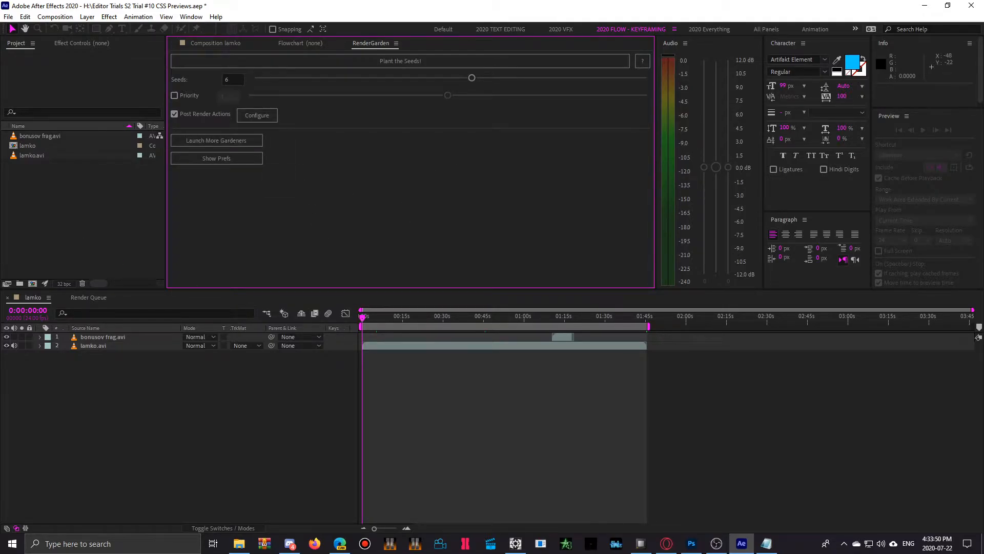
pyautogui.click(642, 544)
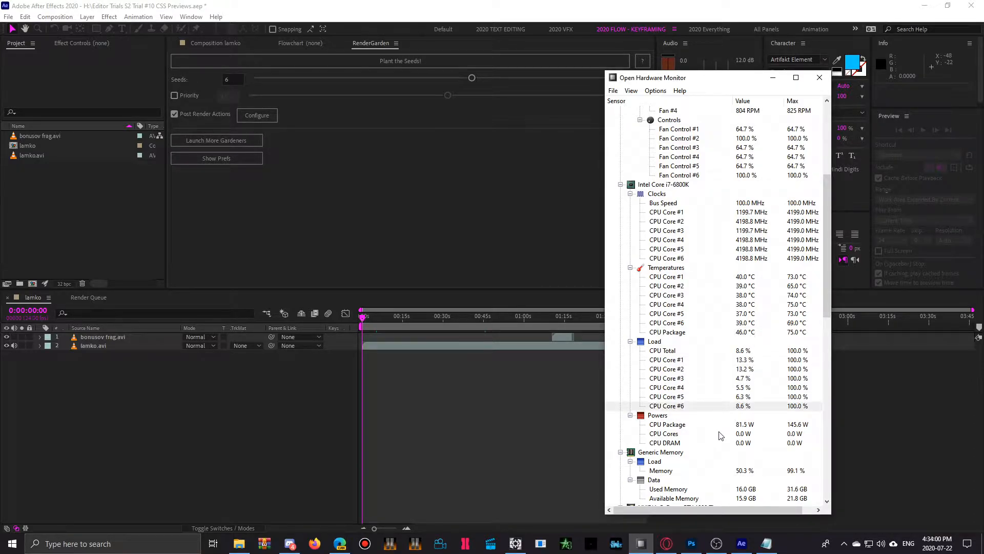
# Examine the Notepad notes on how many Gardeners and seeds to use relative to the CPU core count
pyautogui.moveTo(0, 25); pyautogui.dragTo(413, 233)
pyautogui.click(314, 264)
pyautogui.moveTo(236, 264); pyautogui.dragTo(323, 264)
pyautogui.click(350, 268)
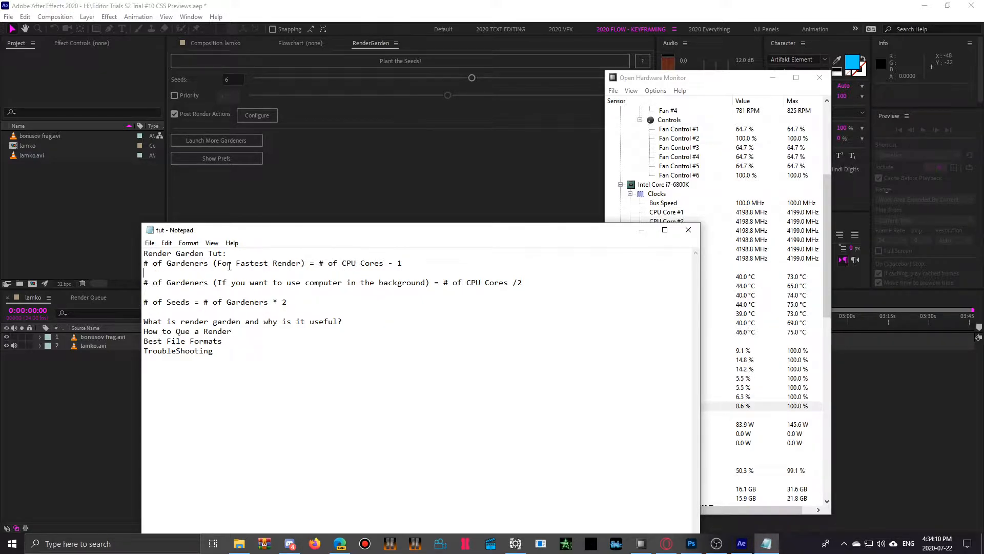
pyautogui.moveTo(287, 230); pyautogui.dragTo(163, 239)
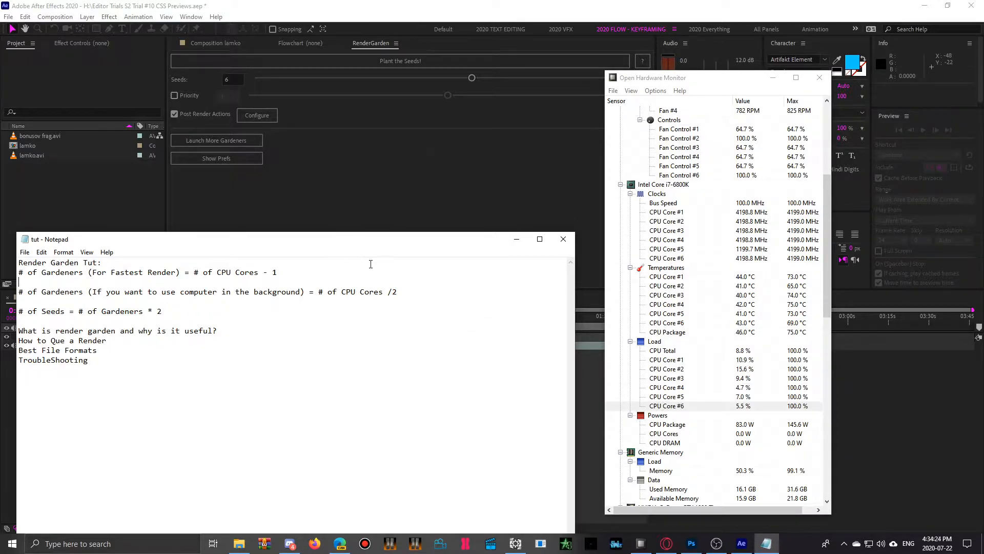
pyautogui.moveTo(78, 312); pyautogui.dragTo(163, 312)
pyautogui.click(190, 321)
pyautogui.moveTo(164, 311); pyautogui.dragTo(147, 311)
pyautogui.click(312, 224)
pyautogui.click(389, 417)
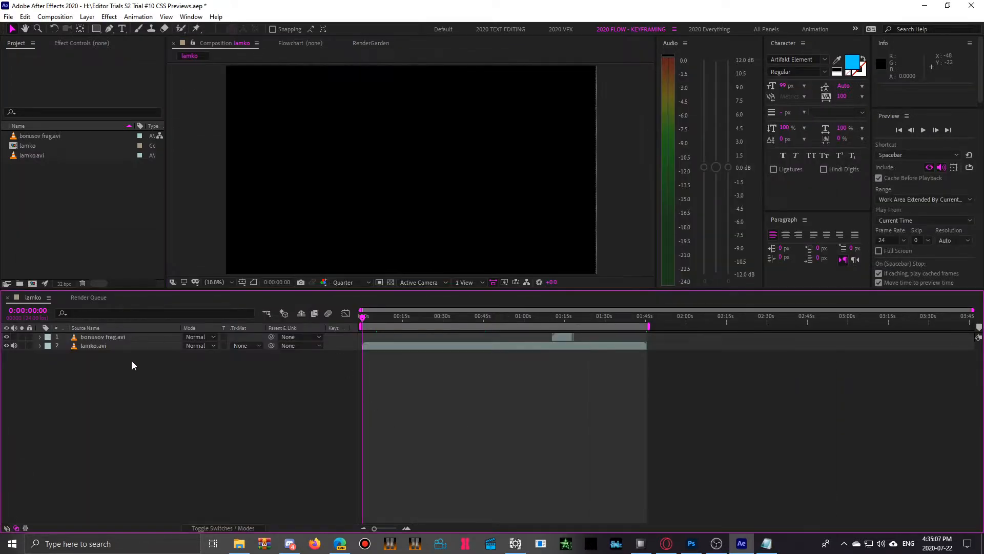
# Add the lamko composition to the render queue and choose QuickTime as its output format
pyautogui.click(55, 16)
pyautogui.click(94, 130)
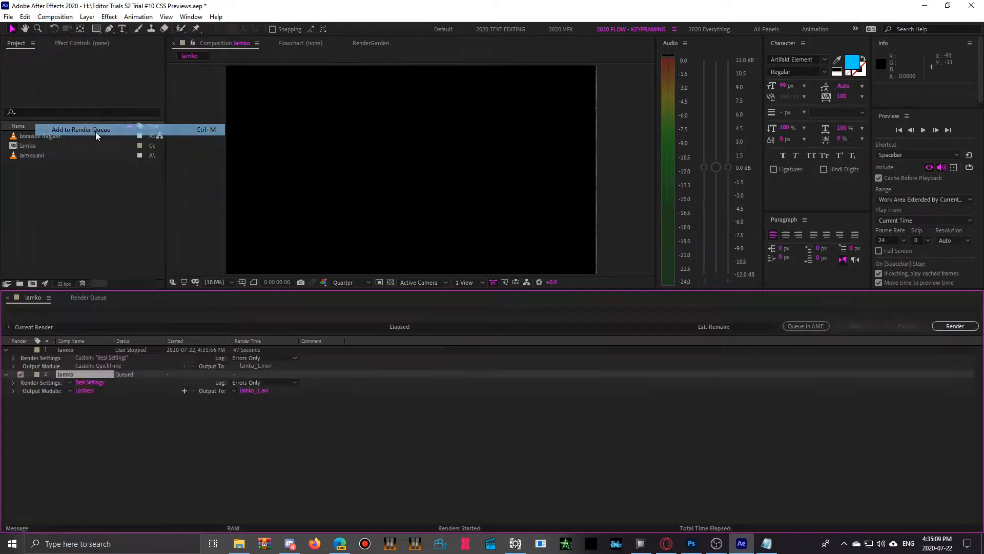
pyautogui.click(71, 391)
pyautogui.click(156, 433)
pyautogui.click(89, 391)
pyautogui.click(440, 145)
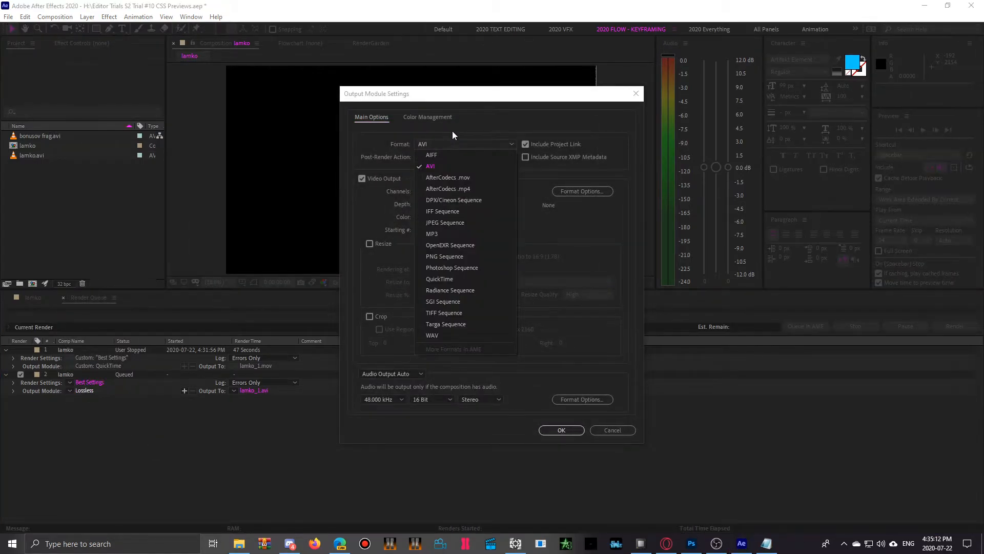
pyautogui.click(453, 284)
# Review the QuickTime video codecs without changing the codec, and accept the output module and Best render settings
pyautogui.click(257, 89)
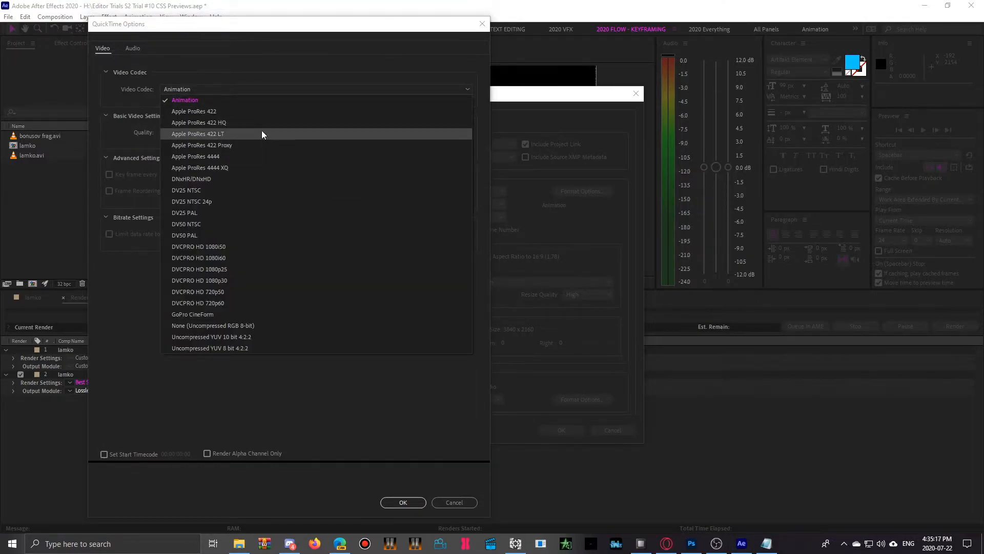
pyautogui.click(484, 19)
pyautogui.click(483, 23)
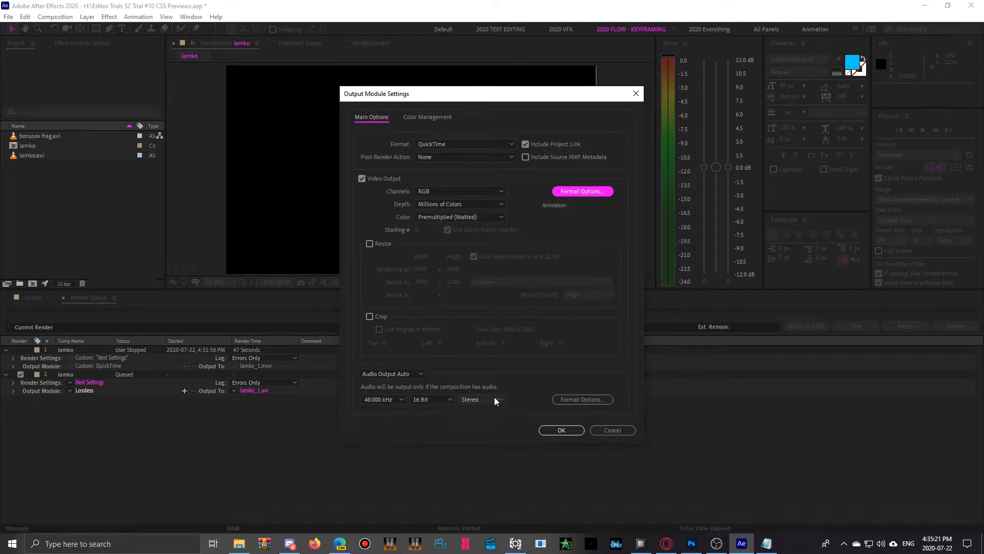
pyautogui.click(558, 431)
pyautogui.click(90, 382)
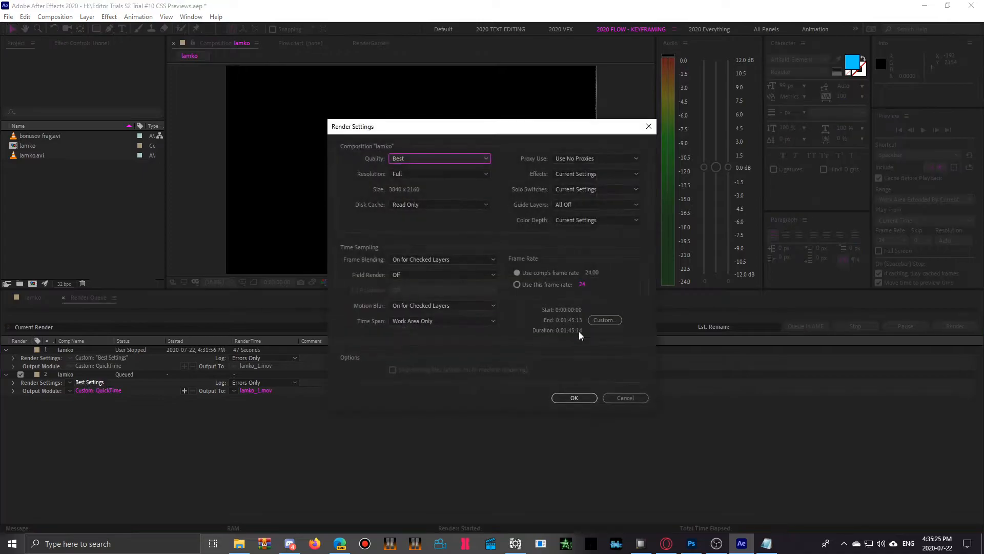
pyautogui.click(576, 399)
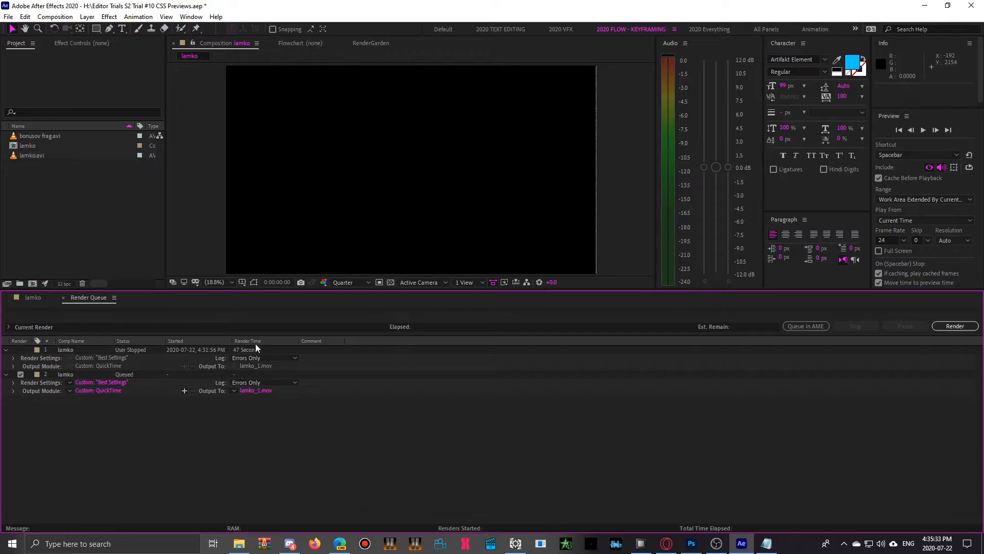
# Purge all memory and disk cache
pyautogui.click(9, 16)
pyautogui.moveTo(25, 13)
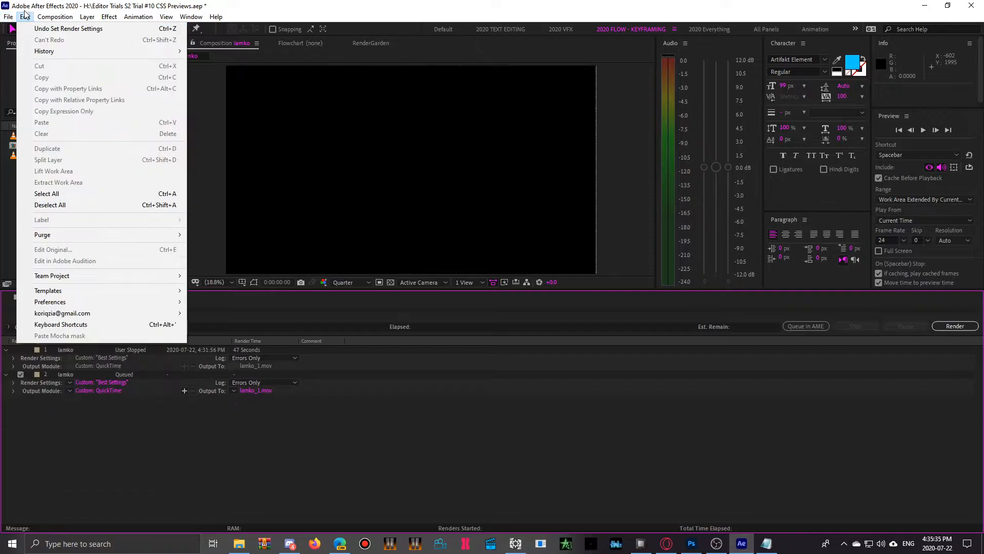
pyautogui.moveTo(77, 235)
pyautogui.click(245, 236)
pyautogui.click(515, 295)
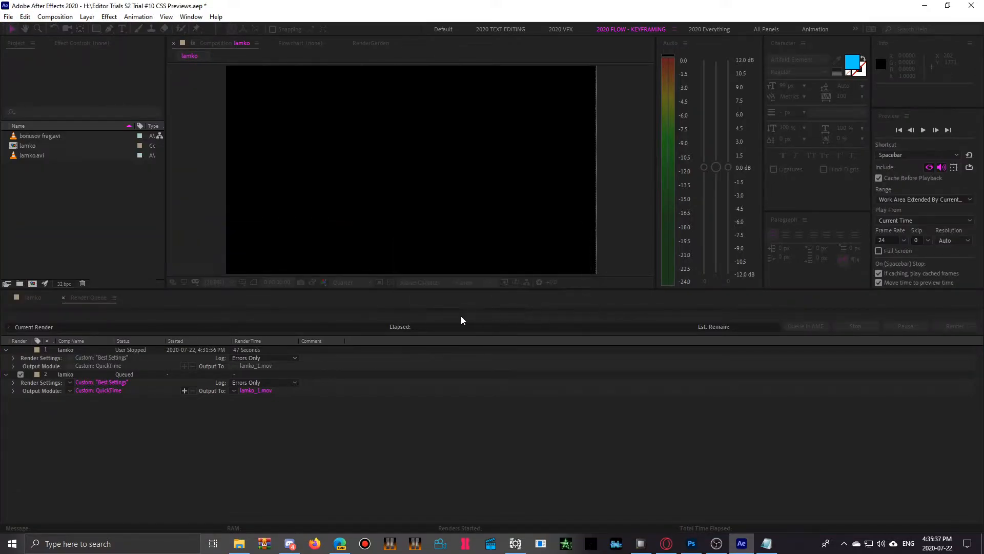
# Check the layer cache and frame purge options in the Secret preferences
pyautogui.click(25, 16)
pyautogui.moveTo(93, 301)
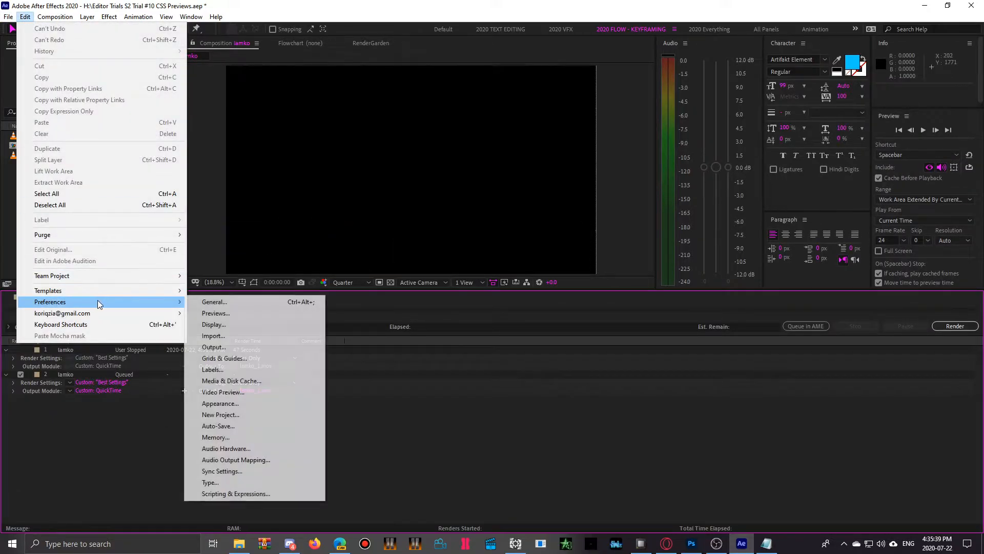
pyautogui.click(214, 302)
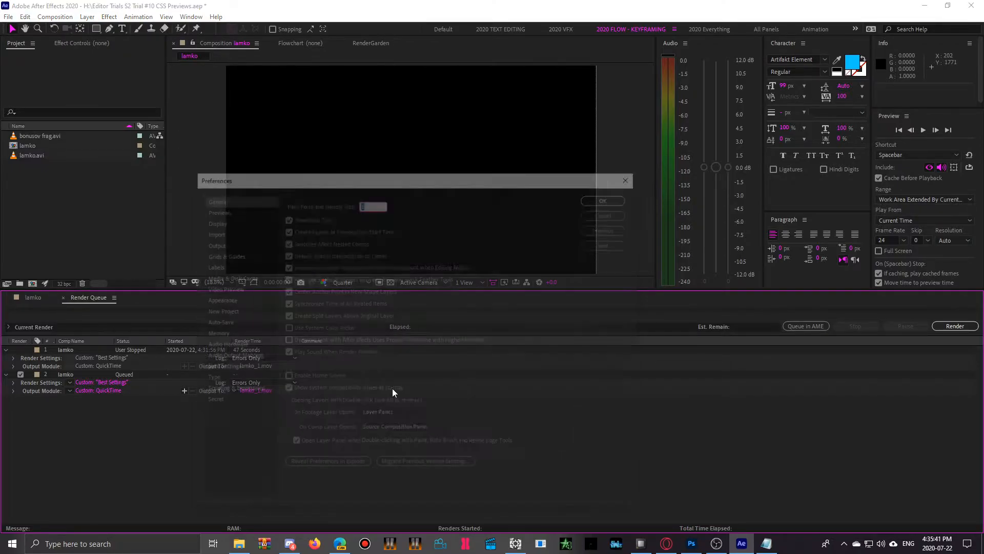
pyautogui.click(210, 401)
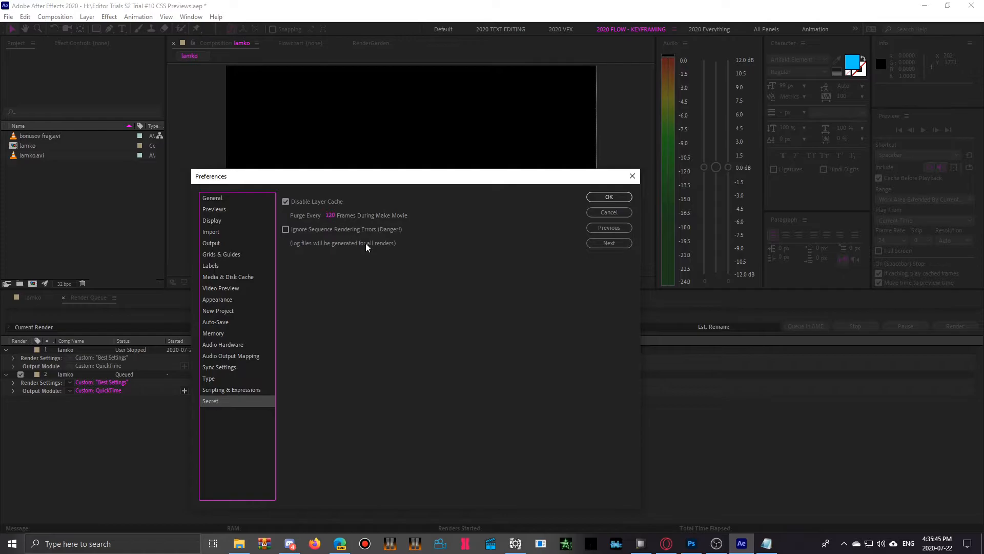
pyautogui.click(609, 199)
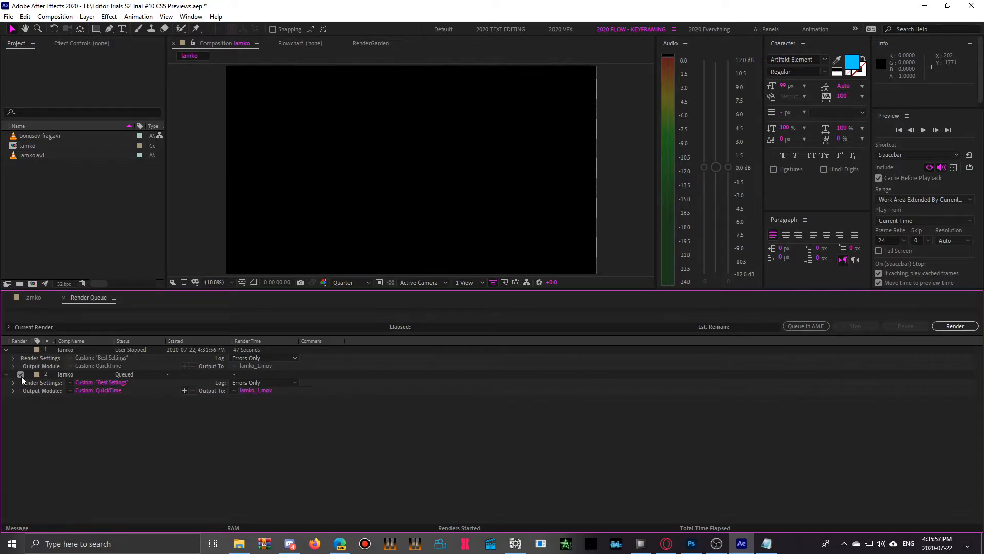
# Plant 6 RenderGarden seeds for the queued lamko composition and launch 3 Gardener processes
pyautogui.click(371, 43)
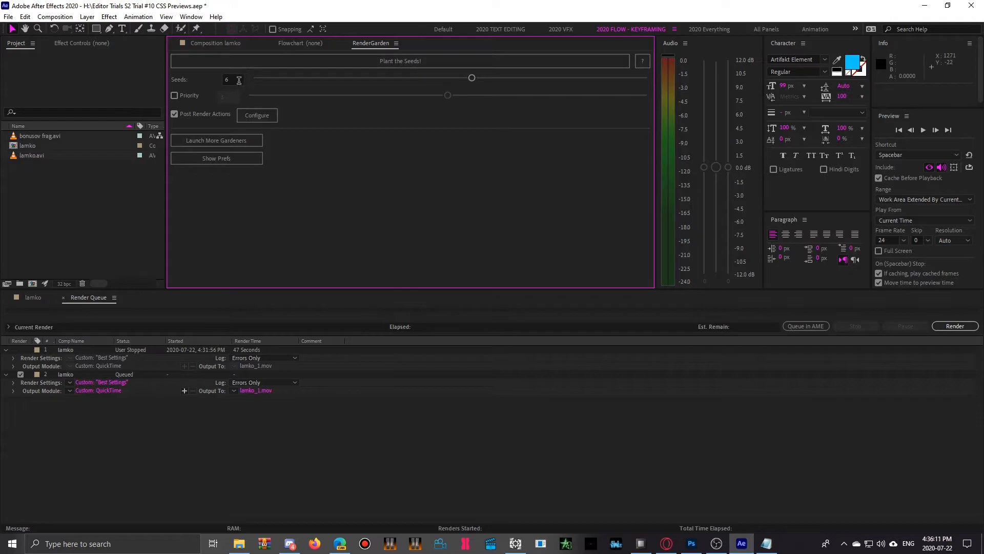
pyautogui.click(415, 166)
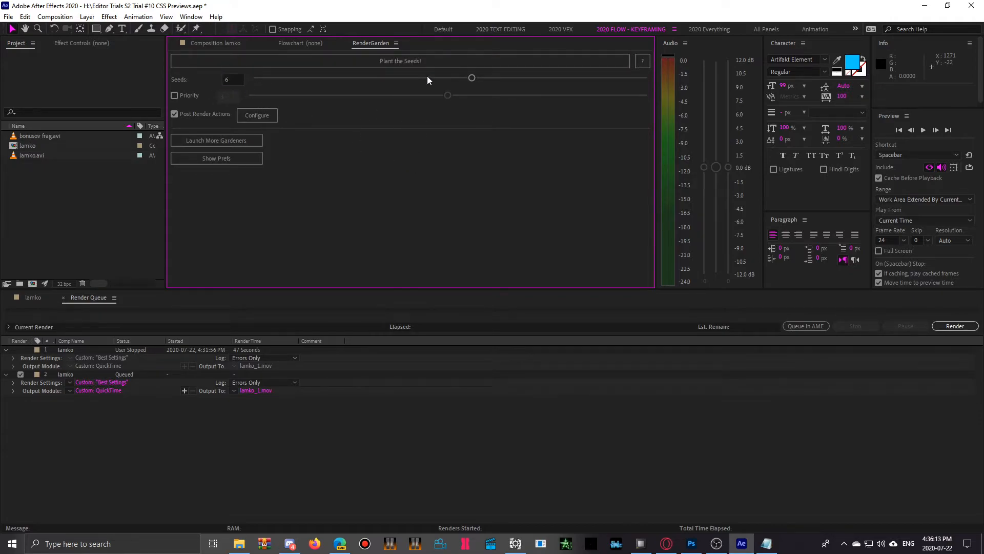
pyautogui.click(388, 63)
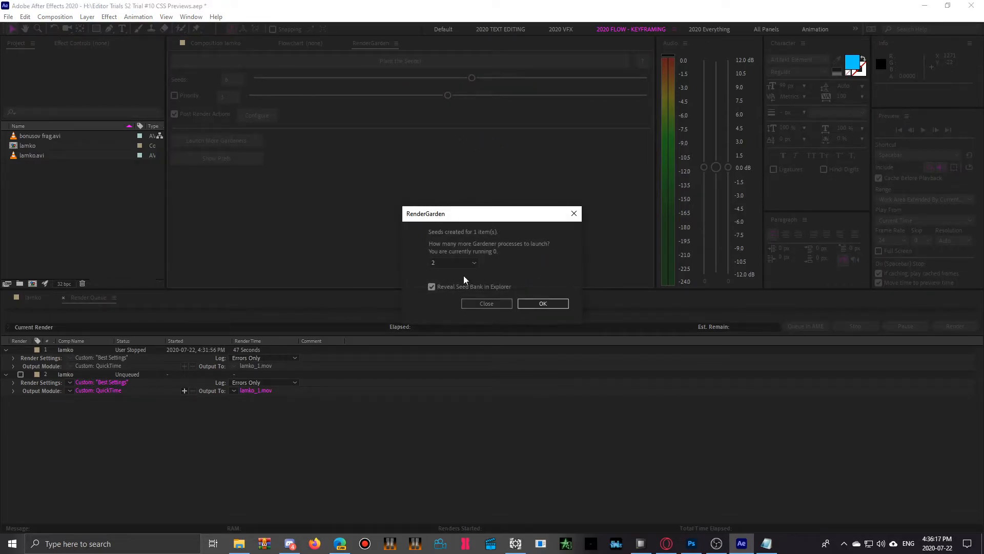
pyautogui.click(456, 264)
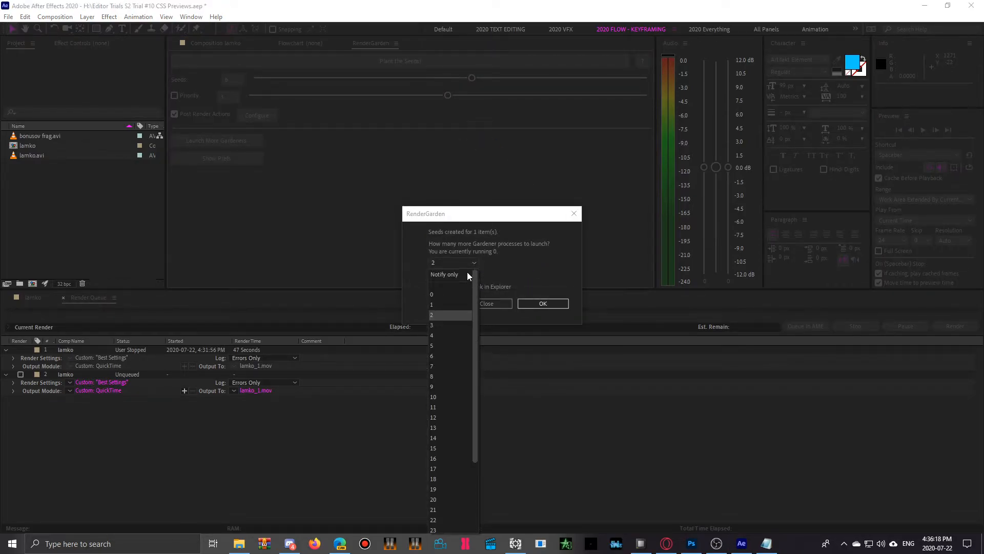
pyautogui.click(433, 325)
pyautogui.click(543, 306)
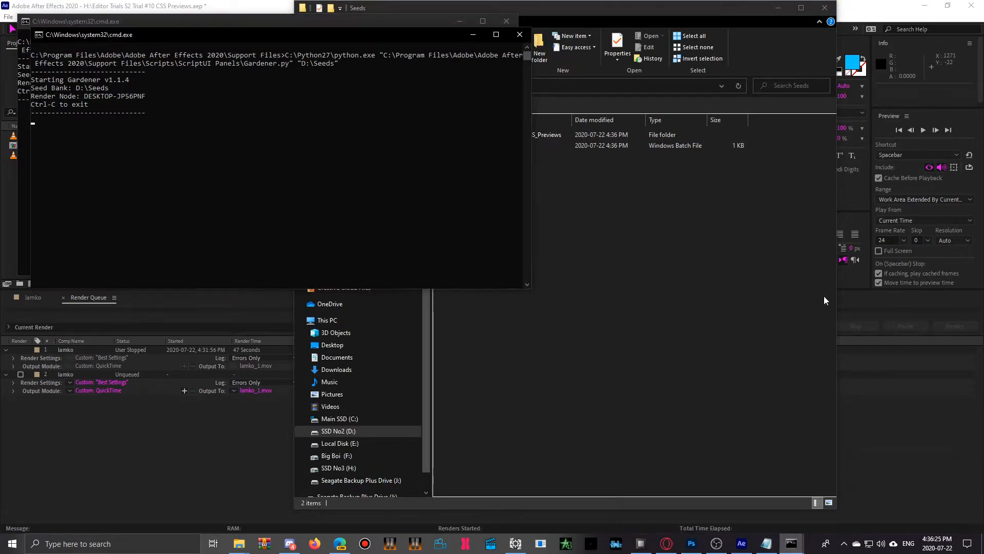
# Bring one Gardener command window forward over the composition project and examine its render progress
pyautogui.click(207, 4)
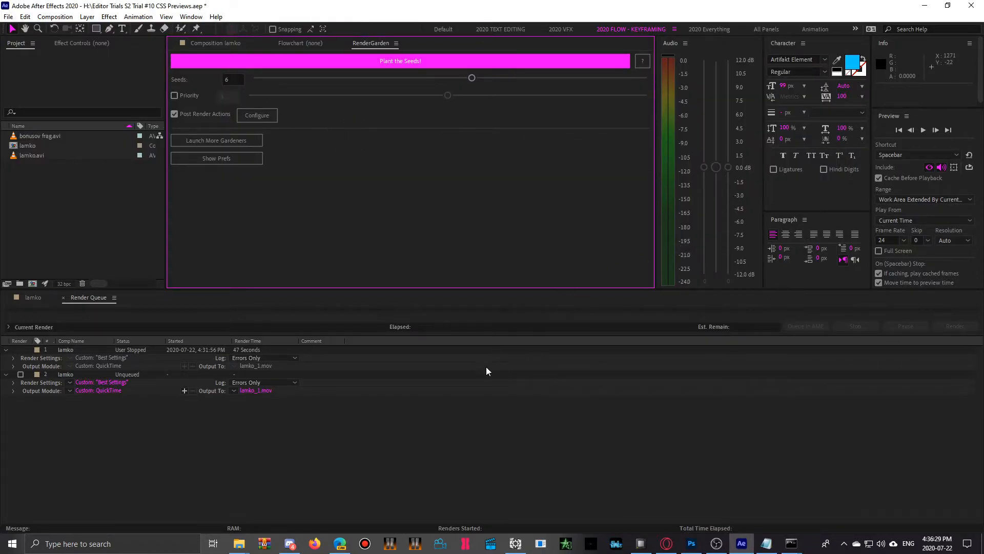
pyautogui.moveTo(791, 543)
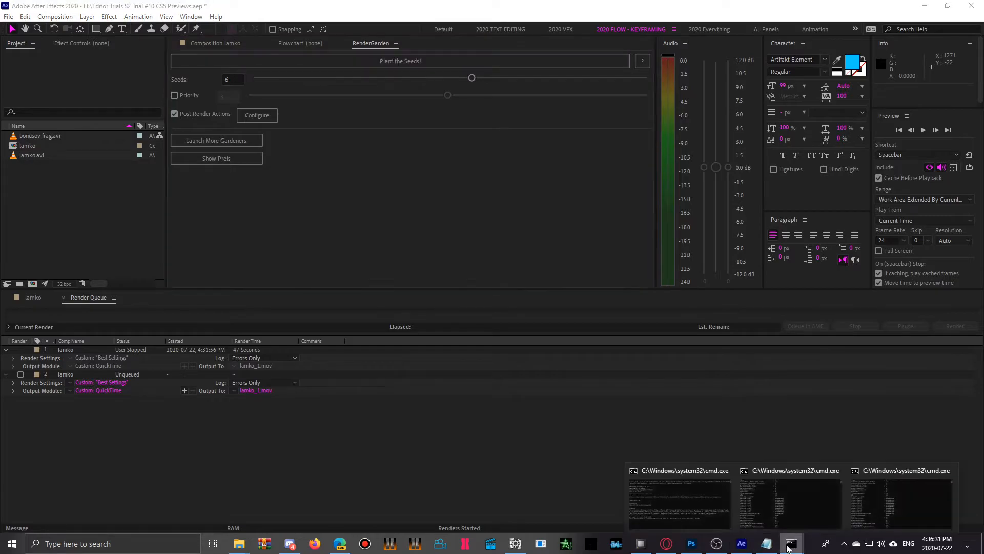
pyautogui.click(874, 508)
pyautogui.moveTo(253, 52); pyautogui.dragTo(535, 237)
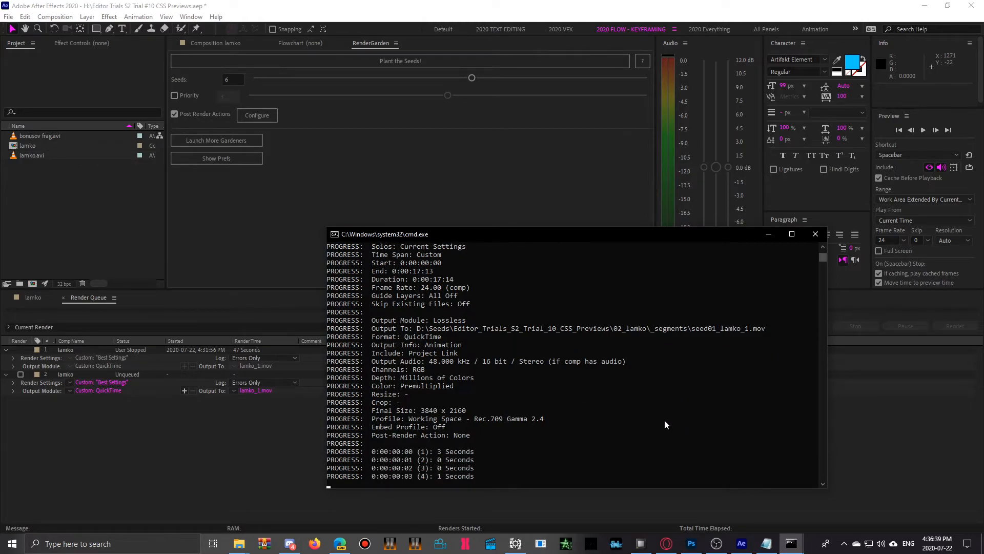
# Open the 02_lamko folder inside Editor_Trials_S2_Trial_10_CSS_Previews in the Seeds folder and examine the ready and rendering seed files
pyautogui.click(240, 543)
pyautogui.click(298, 505)
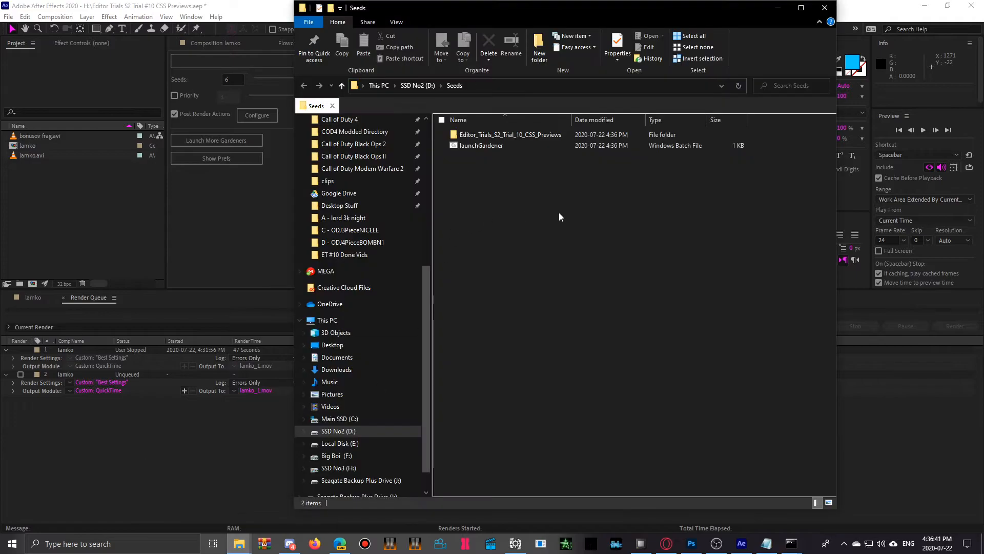
pyautogui.doubleClick(489, 135)
pyautogui.doubleClick(507, 135)
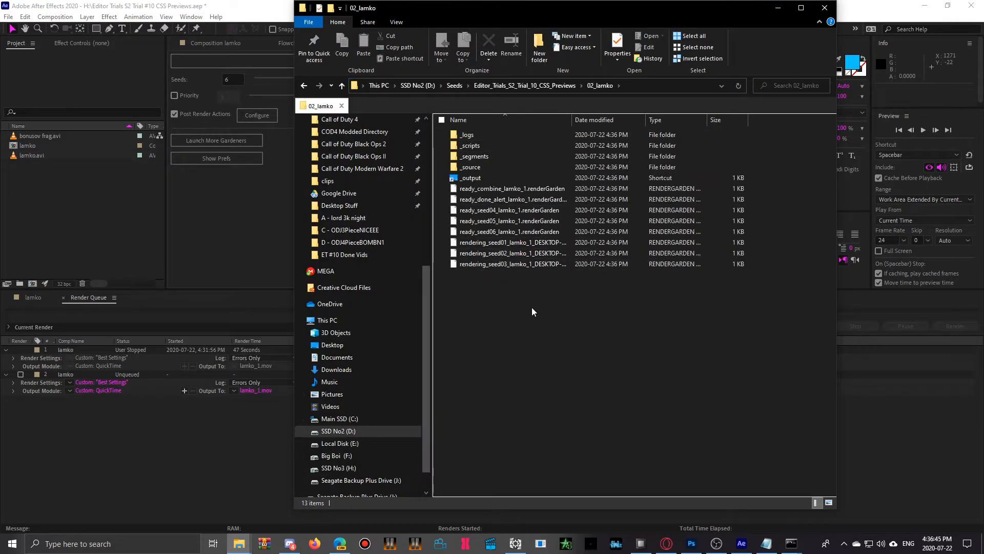
pyautogui.moveTo(733, 366); pyautogui.dragTo(469, 211)
pyautogui.moveTo(512, 298); pyautogui.dragTo(468, 245)
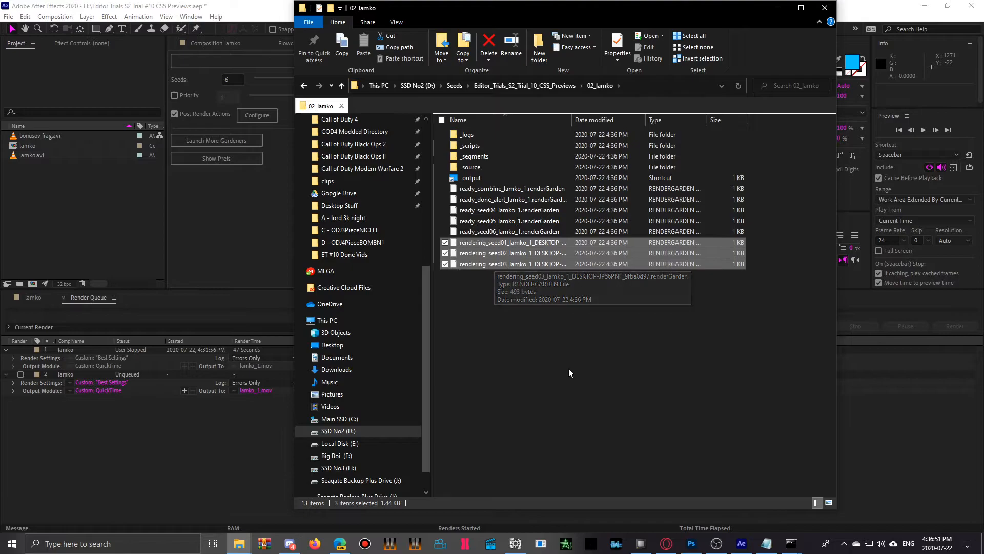
pyautogui.click(589, 370)
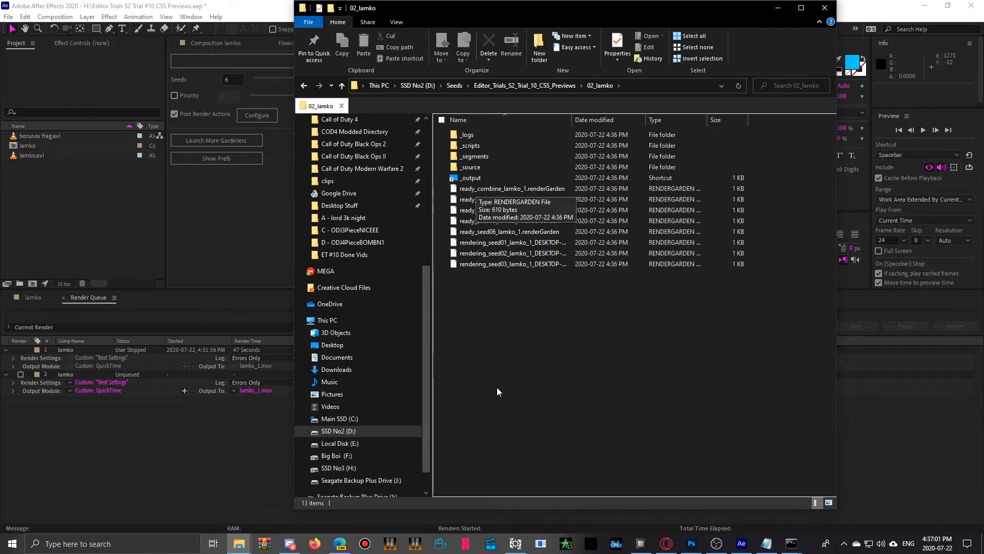
pyautogui.moveTo(792, 543)
pyautogui.moveTo(822, 511)
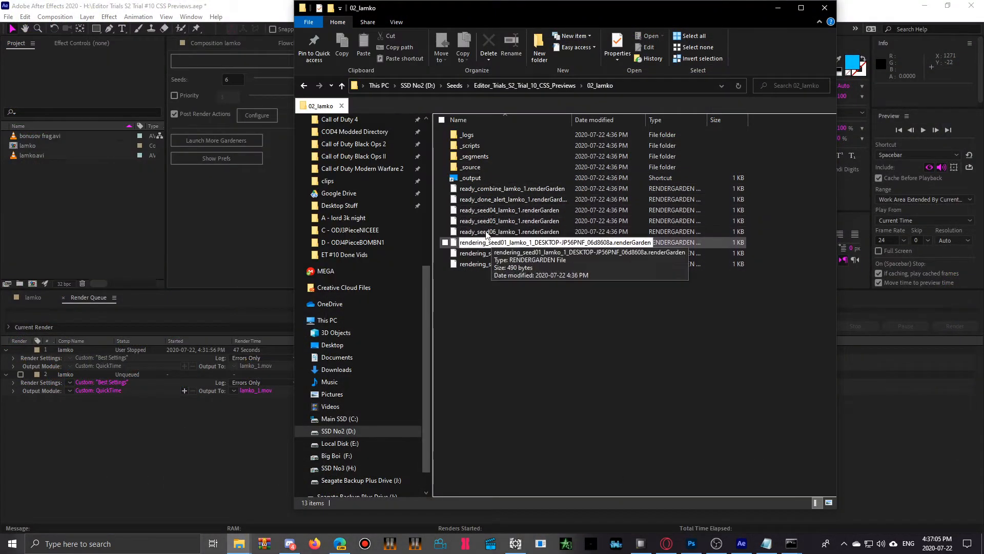
# Duplicate the unqueued lamko render item twice and delete both duplicates
pyautogui.click(137, 447)
pyautogui.click(79, 378)
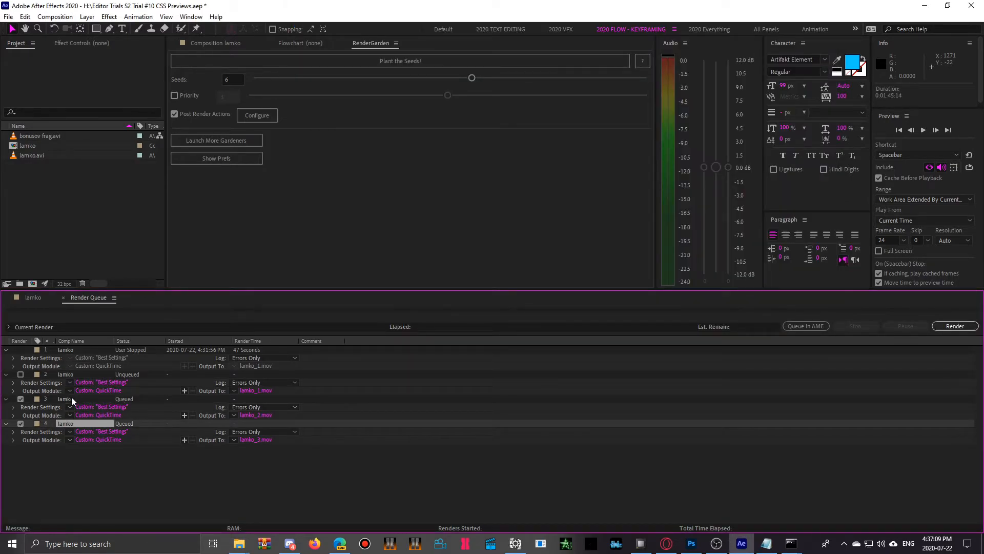
pyautogui.keyDown('shift'); pyautogui.click(71, 401); pyautogui.keyUp('shift')
pyautogui.press('Delete')
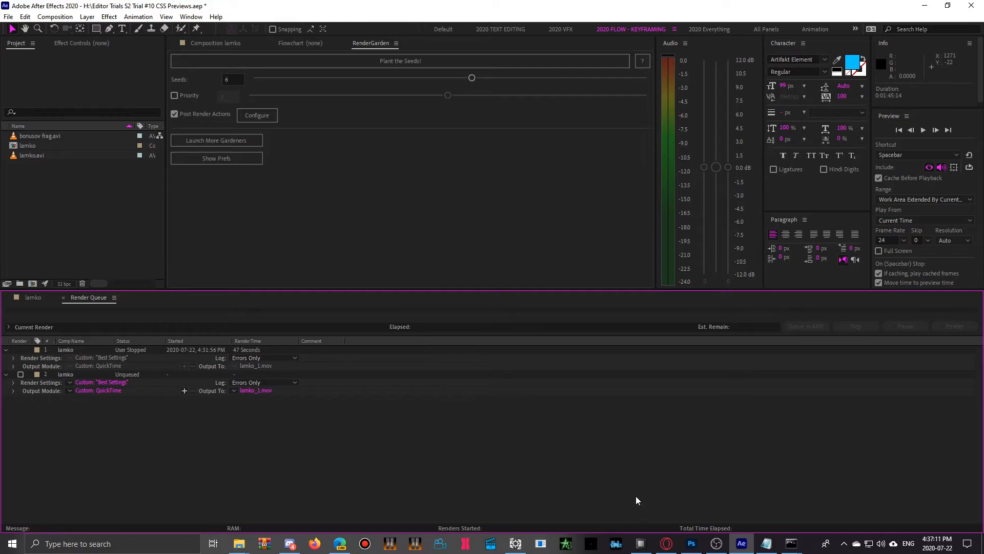
# Bring one Gardener command window forward and examine the CPU temperatures and load in Open Hardware Monitor
pyautogui.moveTo(791, 544)
pyautogui.click(782, 501)
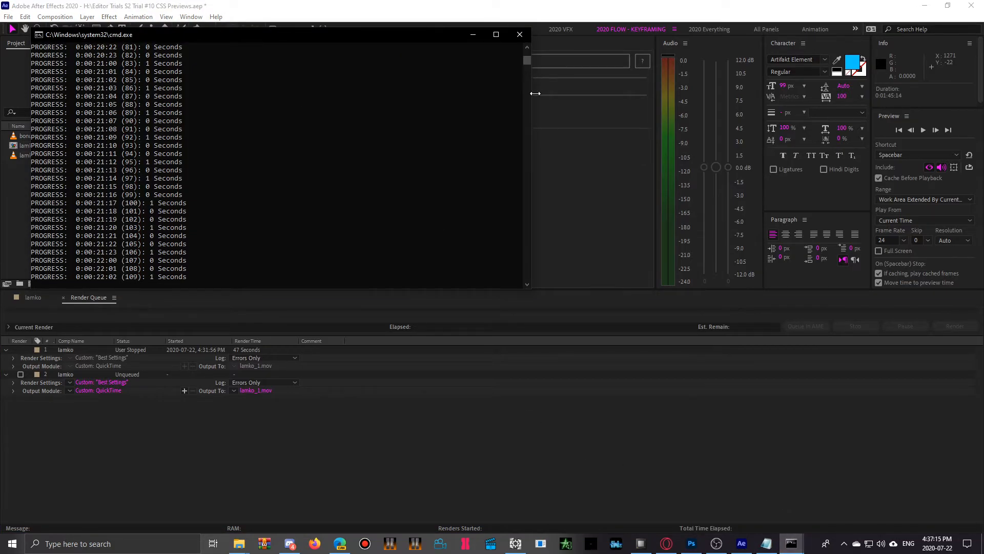
pyautogui.click(641, 544)
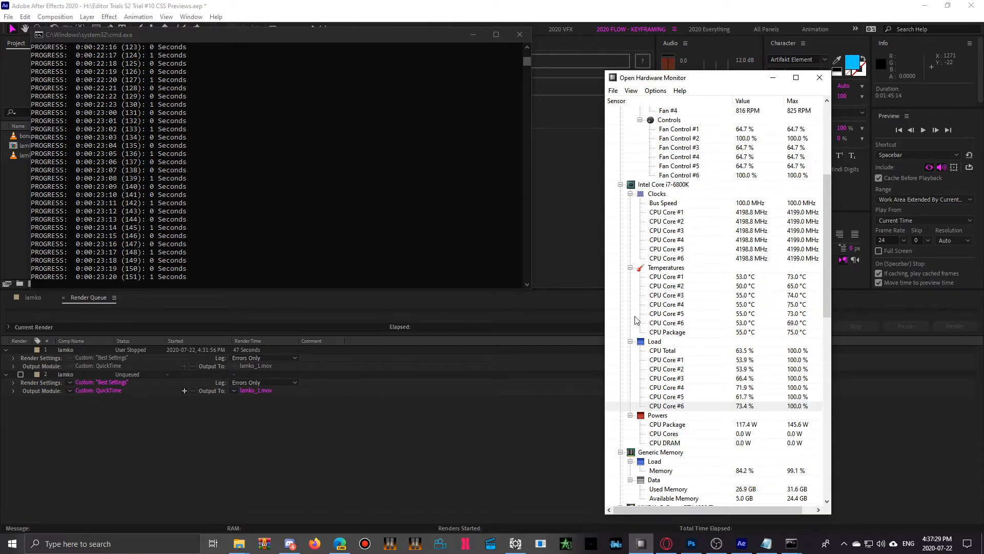
# Bring the other two Gardener command windows forward and arrange all three so their render progress can be compared
pyautogui.click(784, 544)
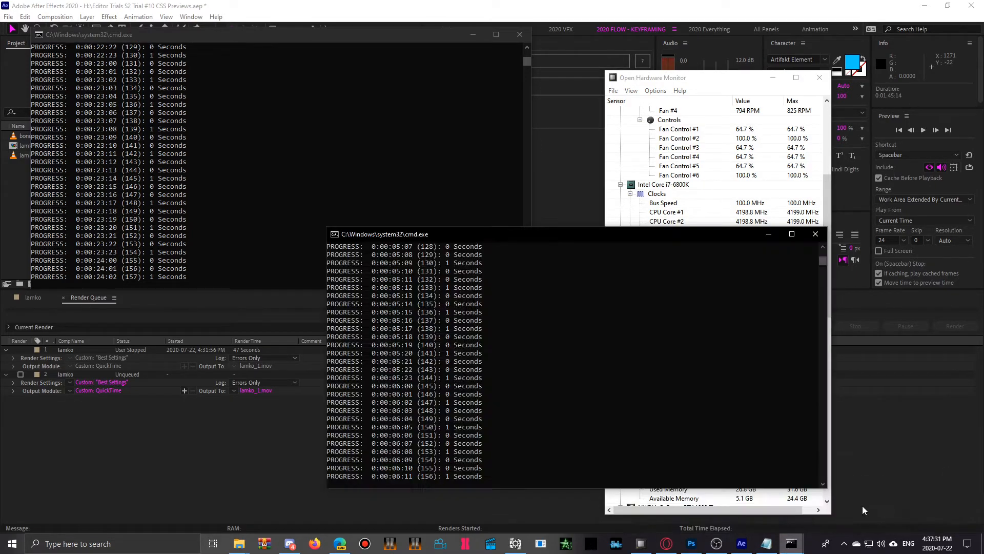
pyautogui.click(749, 513)
pyautogui.click(787, 544)
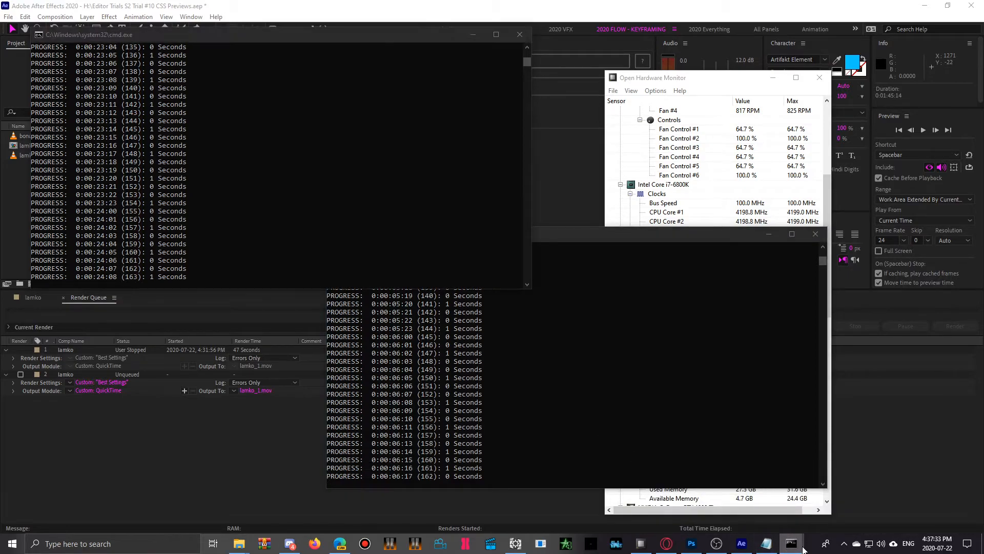
pyautogui.click(674, 512)
pyautogui.moveTo(301, 22); pyautogui.dragTo(309, 260)
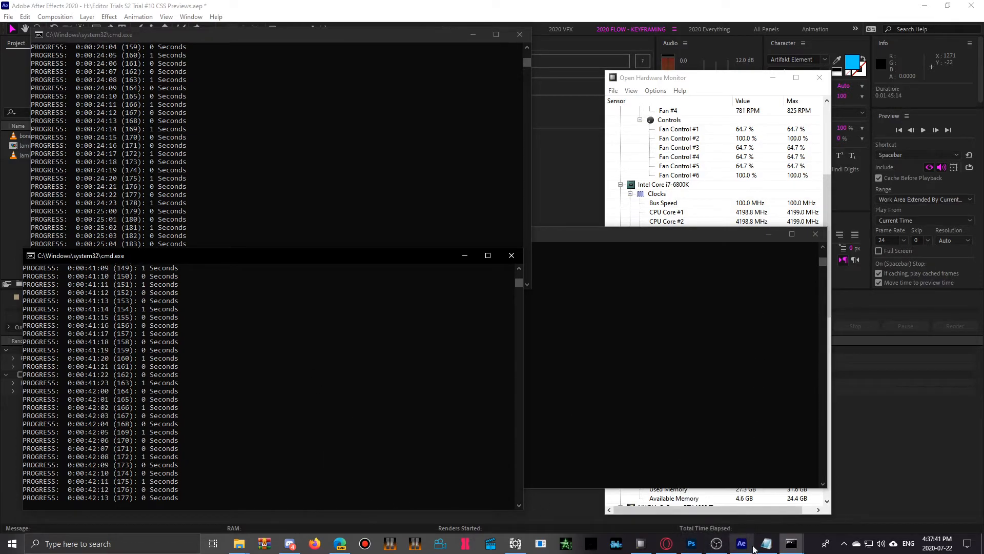
# Look up the TroubleShooting item in the tut notes and expand Errors & Failures in the Support section of the RenderGarden website
pyautogui.click(767, 543)
pyautogui.moveTo(78, 352); pyautogui.dragTo(24, 361)
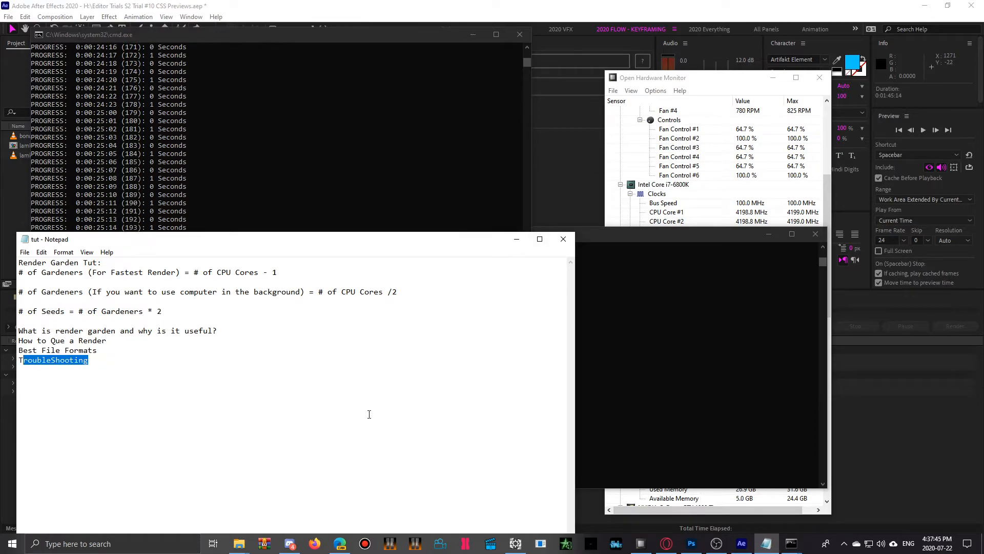
pyautogui.click(340, 543)
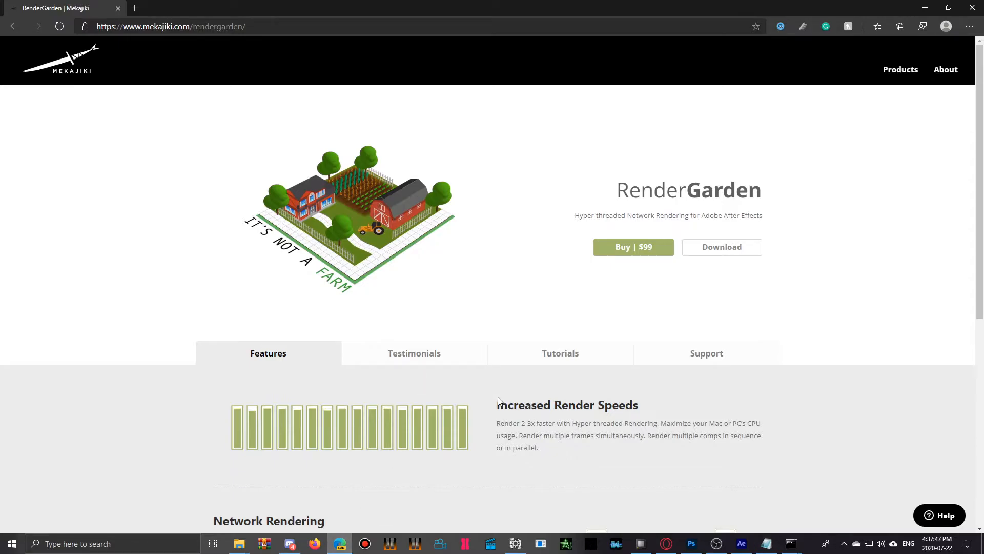
pyautogui.scroll(-7, 473, 391)
pyautogui.scroll(7, 514, 323)
pyautogui.click(662, 353)
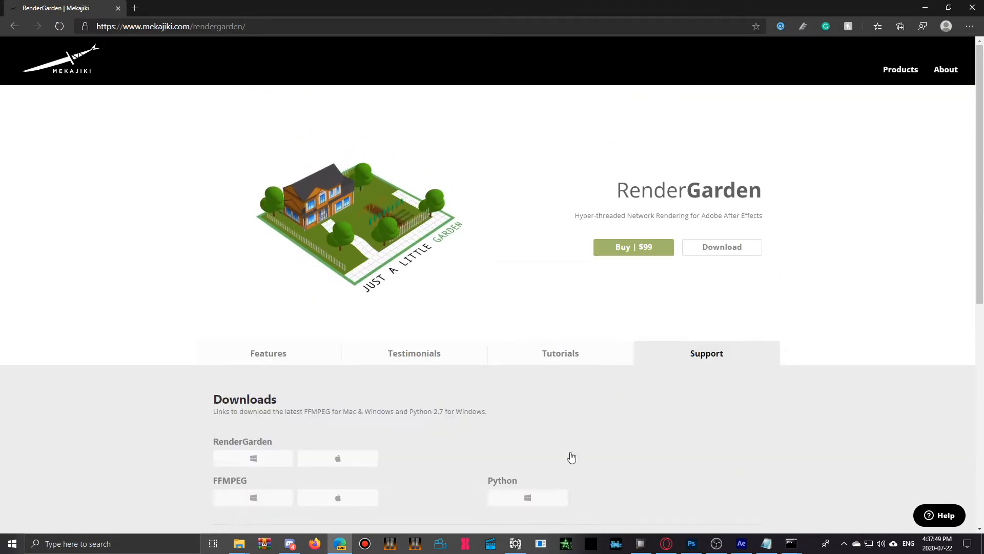
pyautogui.scroll(-8, 339, 372)
pyautogui.click(450, 377)
pyautogui.scroll(-4, 387, 178)
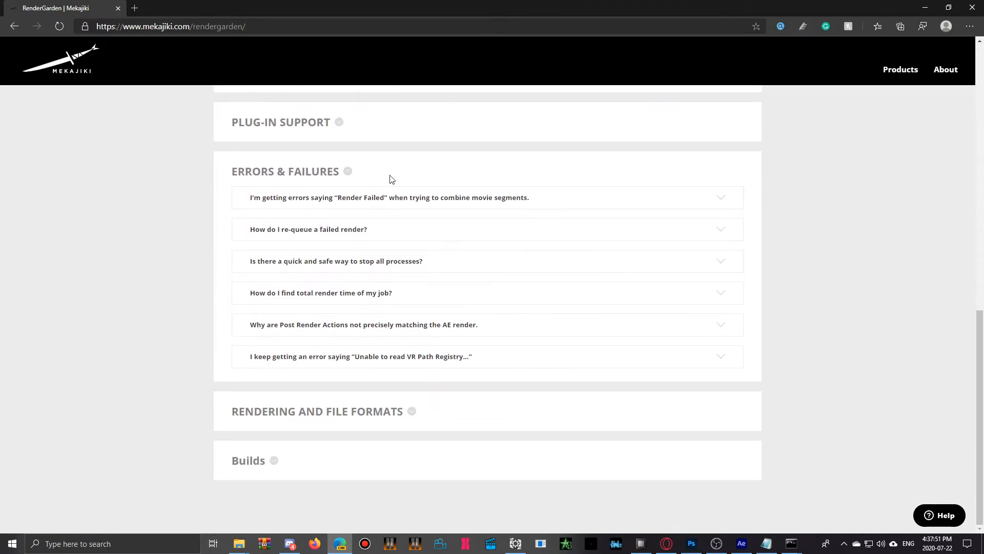
# Switch to the 02_lamko folder in File Explorer and examine the rendering files for seeds 01 to 03
pyautogui.click(239, 544)
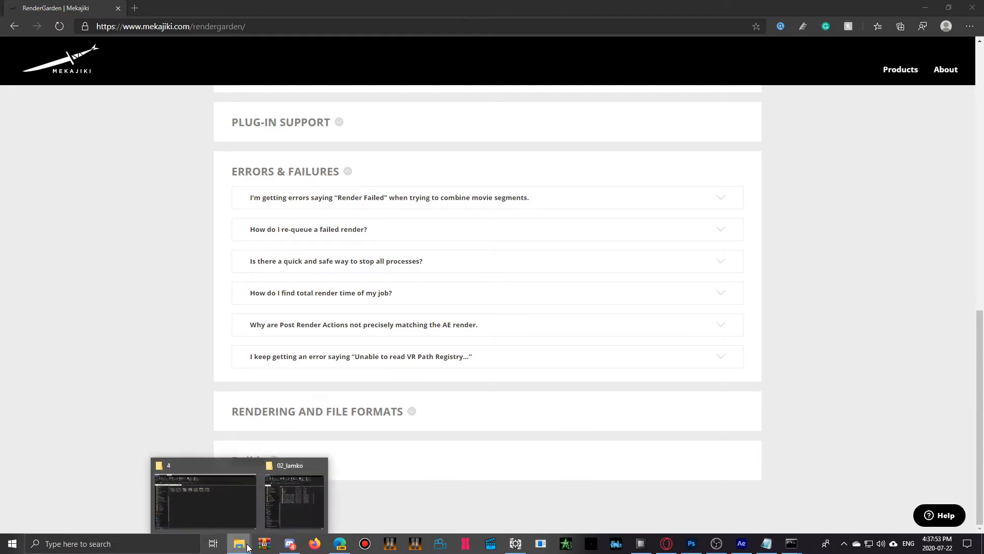
pyautogui.click(302, 507)
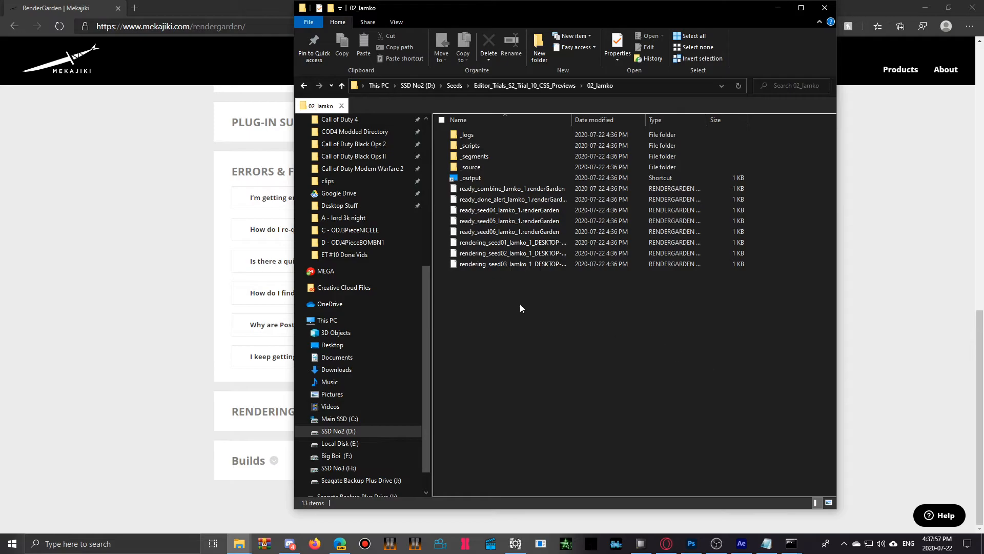
pyautogui.moveTo(737, 340); pyautogui.dragTo(500, 241)
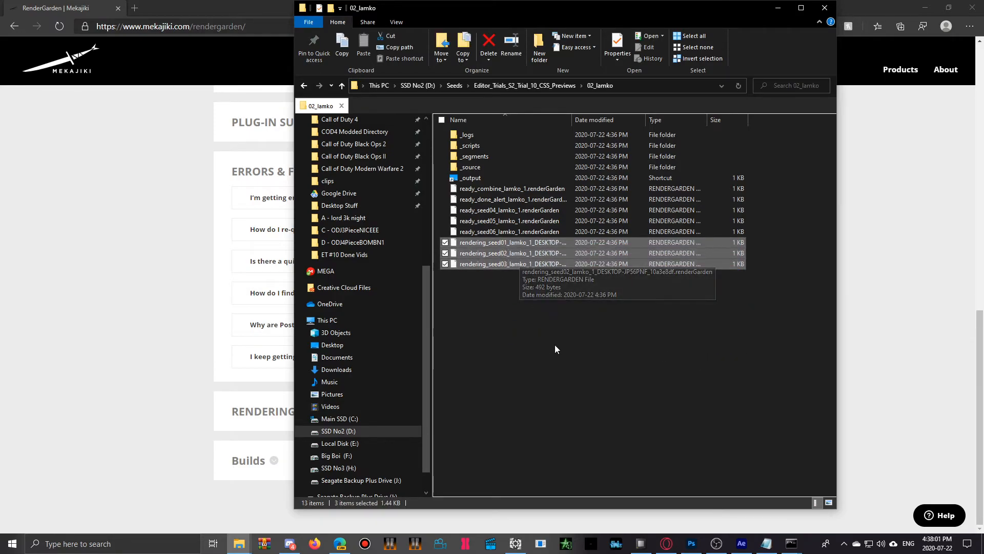
pyautogui.moveTo(682, 351); pyautogui.dragTo(518, 331)
pyautogui.moveTo(589, 335); pyautogui.dragTo(462, 285)
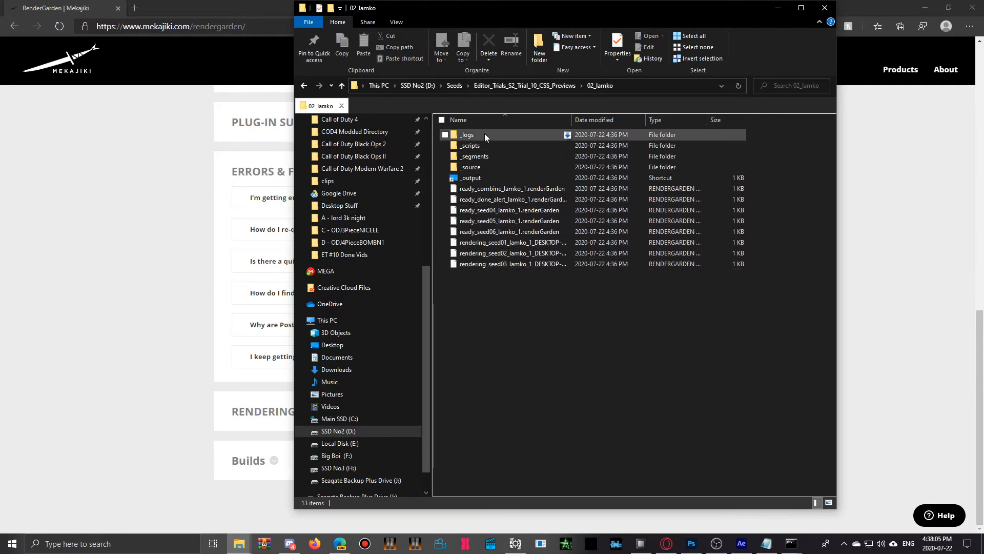
# Launch one more Gardener process from the launchGardener batch file in the Seeds folder
pyautogui.click(530, 85)
pyautogui.click(455, 86)
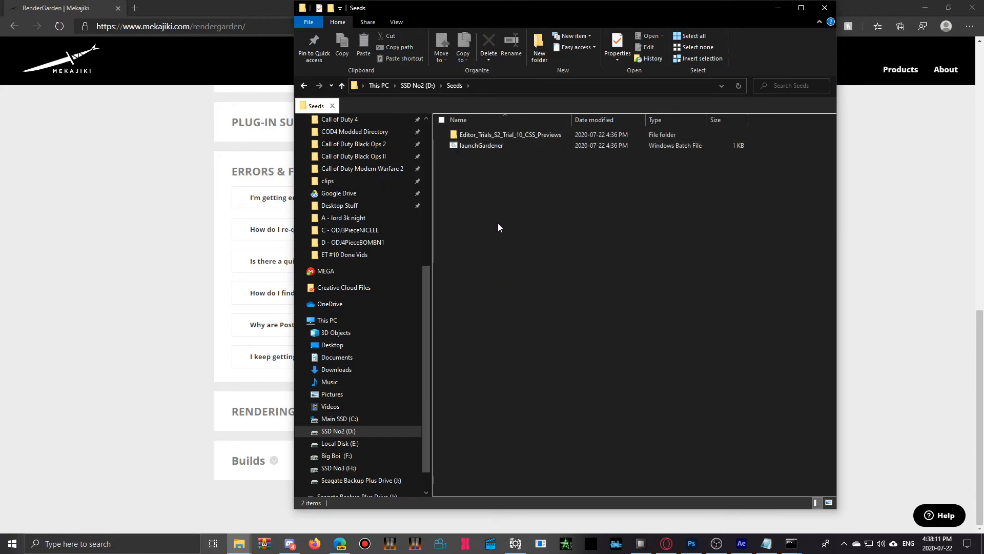
pyautogui.doubleClick(507, 134)
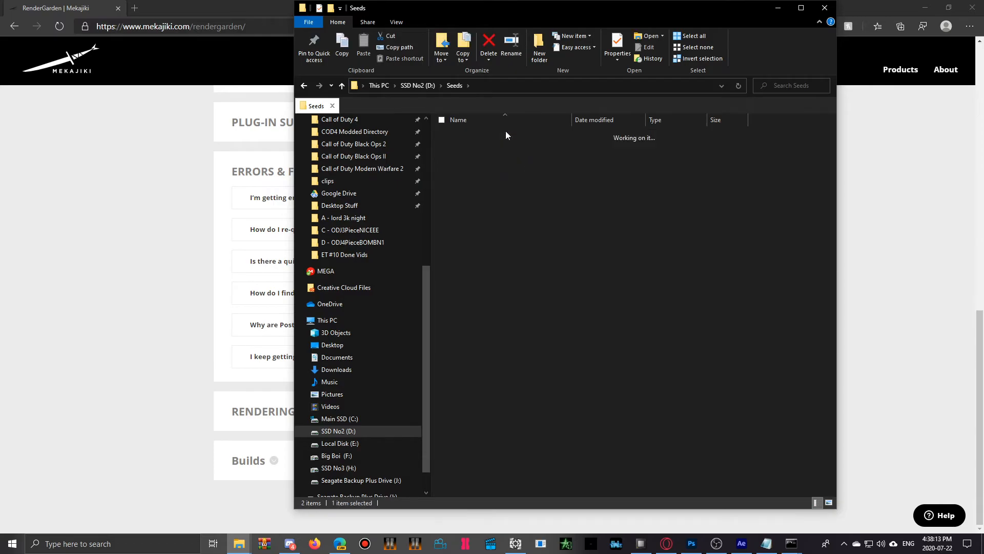
pyautogui.click(454, 85)
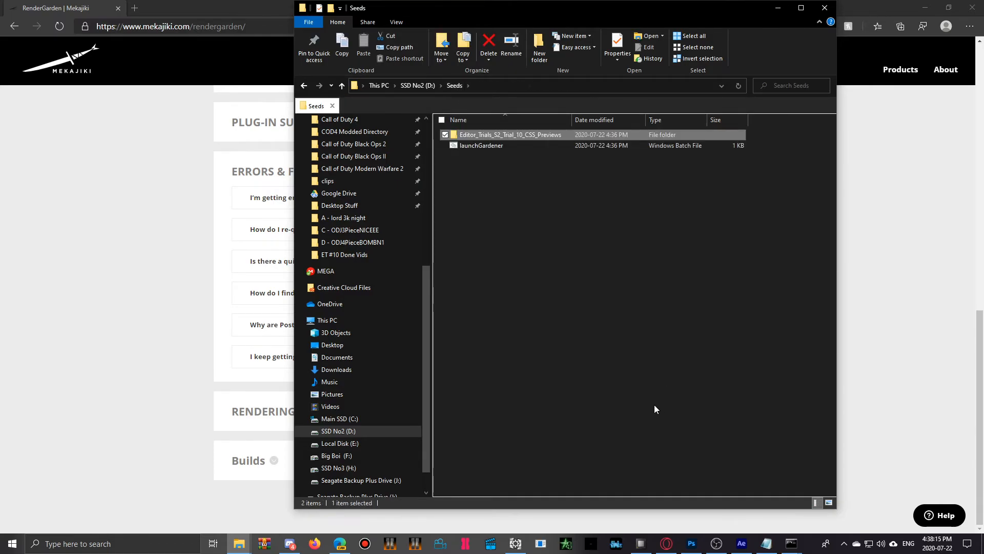
pyautogui.click(536, 241)
pyautogui.click(792, 543)
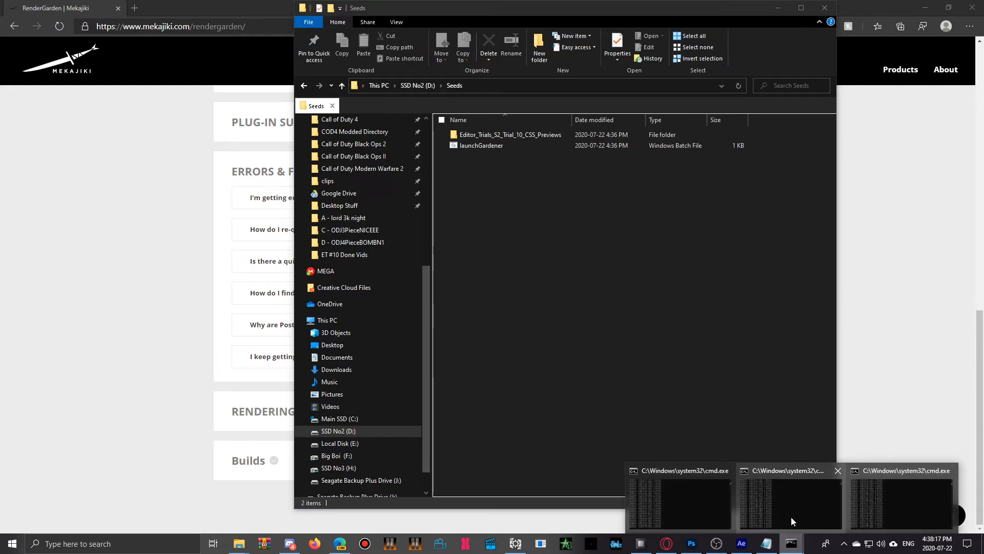
pyautogui.doubleClick(481, 146)
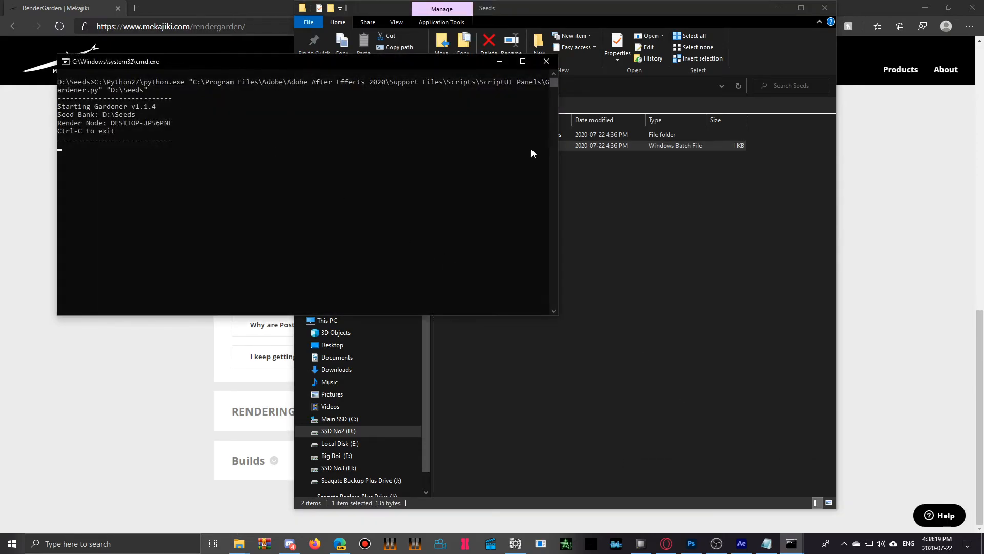
# Reopen the 02_lamko folder inside Editor_Trials_S2_Trial_10_CSS_Previews and check which seed the added Gardener has picked up
pyautogui.doubleClick(599, 135)
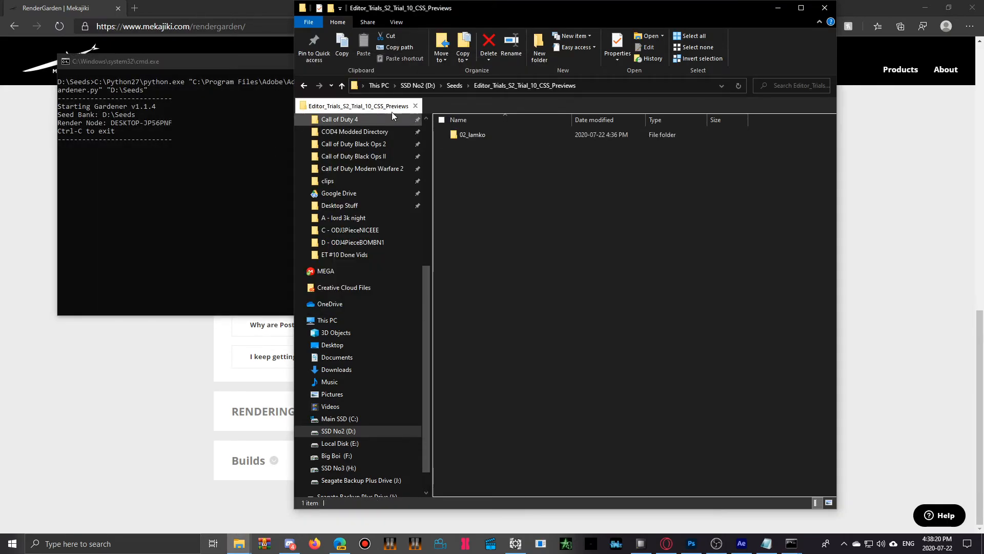
pyautogui.doubleClick(485, 134)
pyautogui.moveTo(595, 369); pyautogui.dragTo(502, 303)
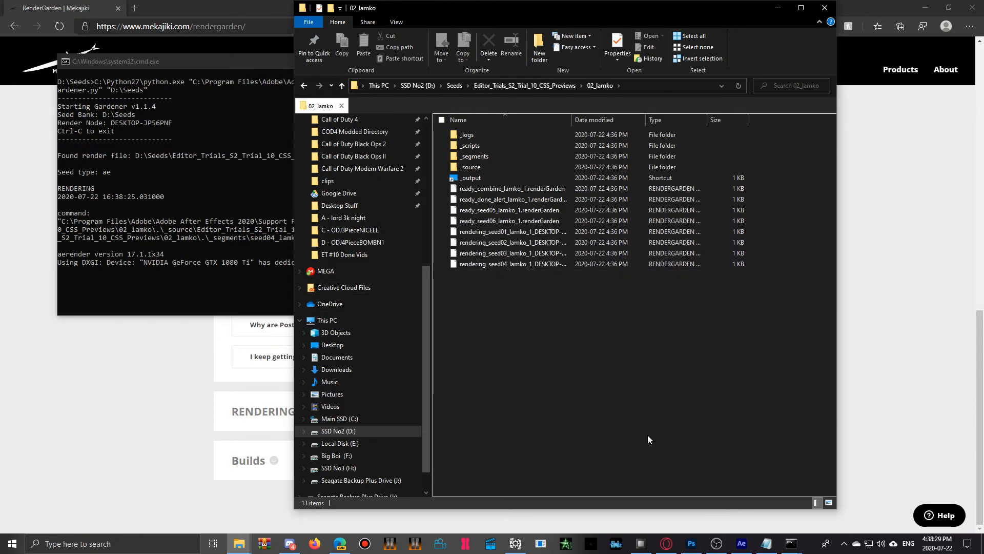
# Examine the added Gardener's command output and the CPU load in Open Hardware Monitor, and return to the 02_lamko folder
pyautogui.click(164, 67)
pyautogui.click(641, 543)
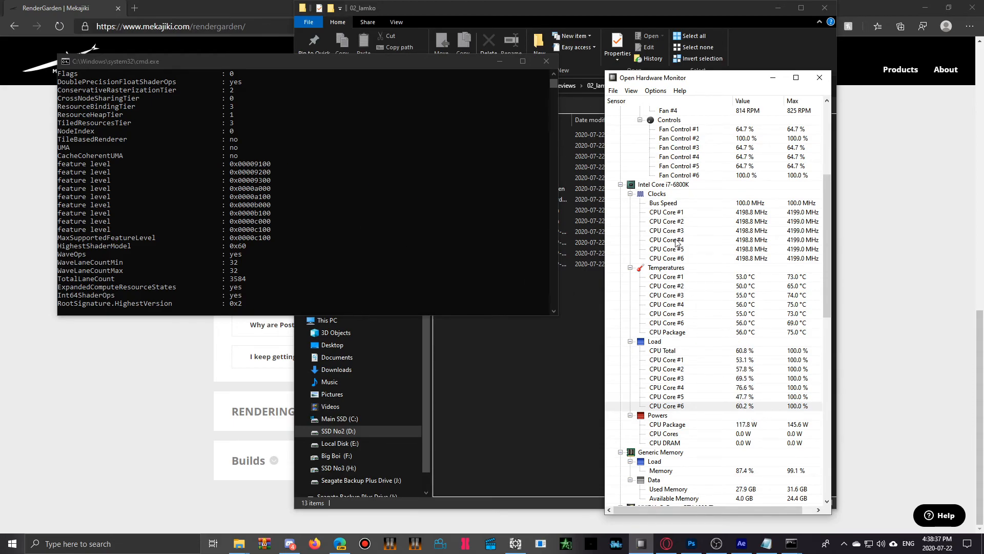
pyautogui.click(521, 362)
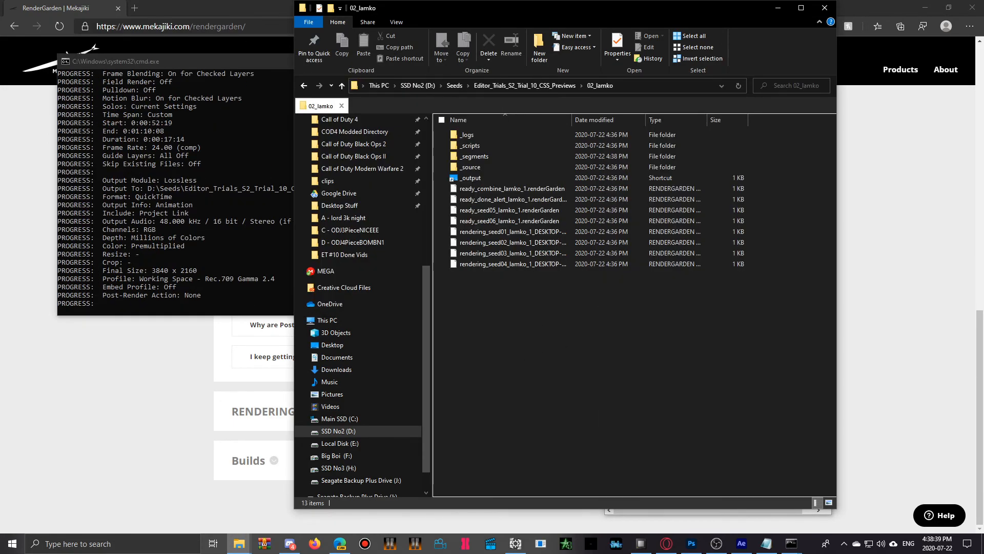